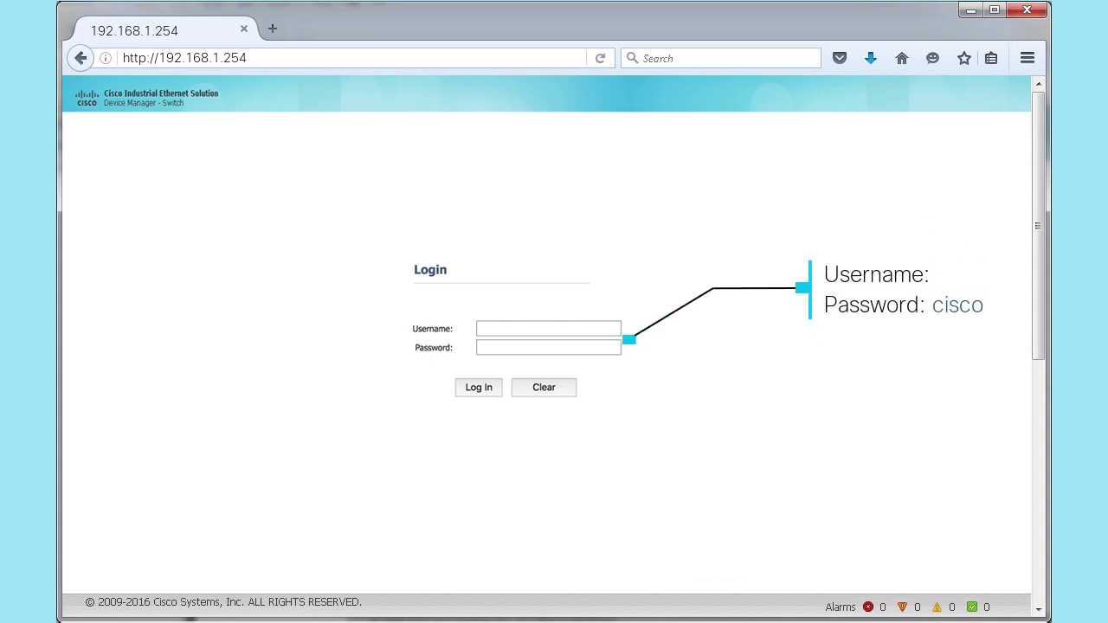
Step: Log into the switch with a blank username and the default admin password
{"action": "key", "text": "Return"}
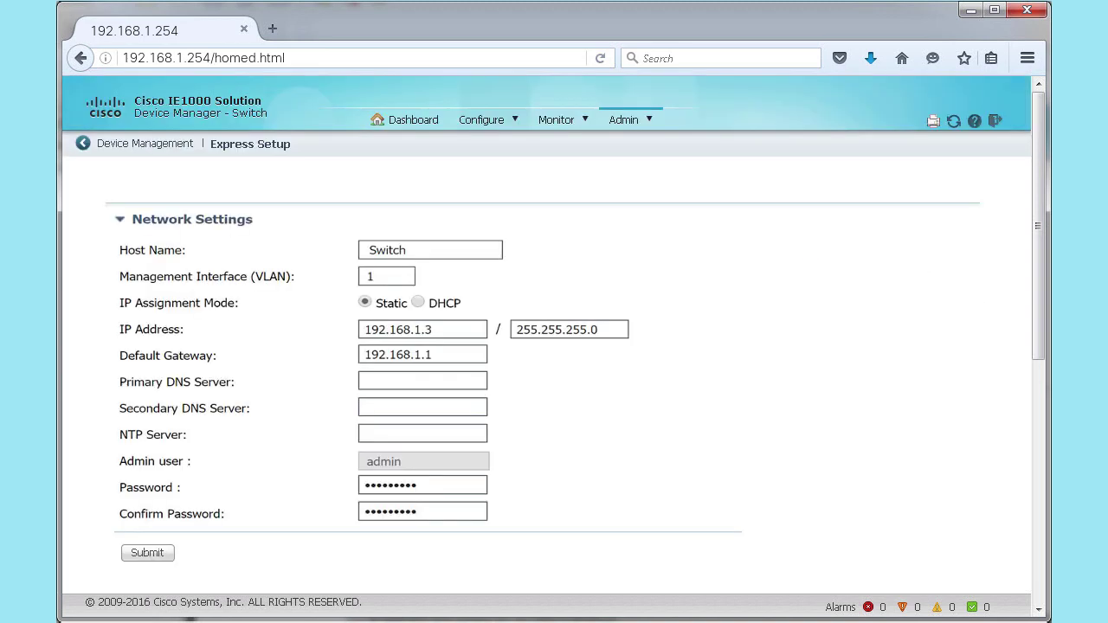